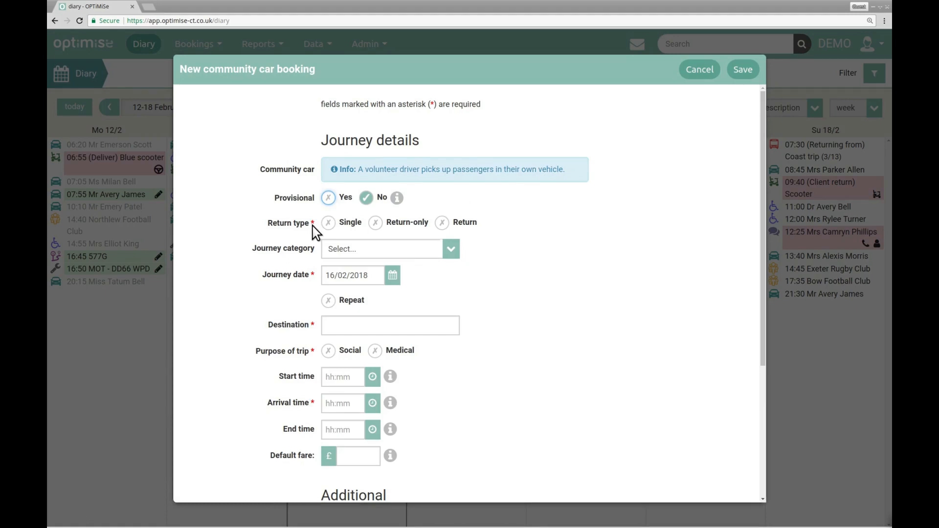
mouse_move(397, 192)
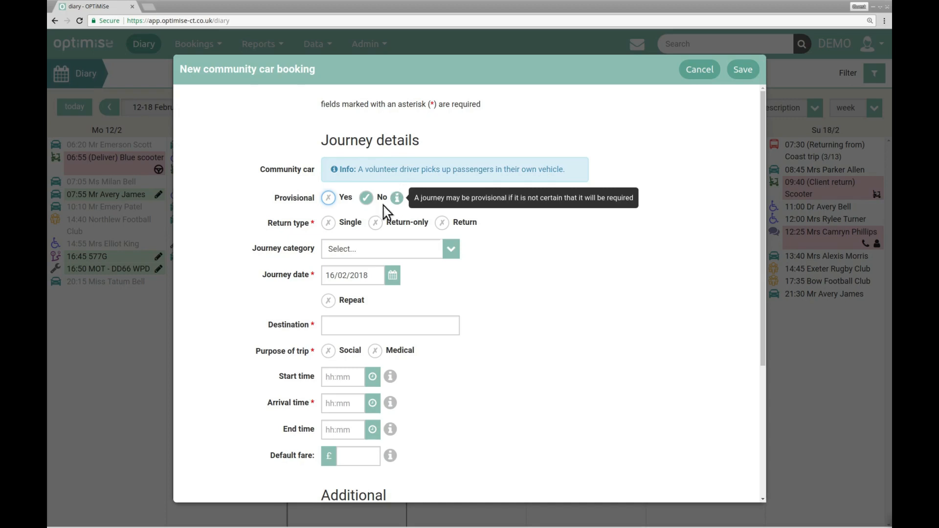
click(346, 203)
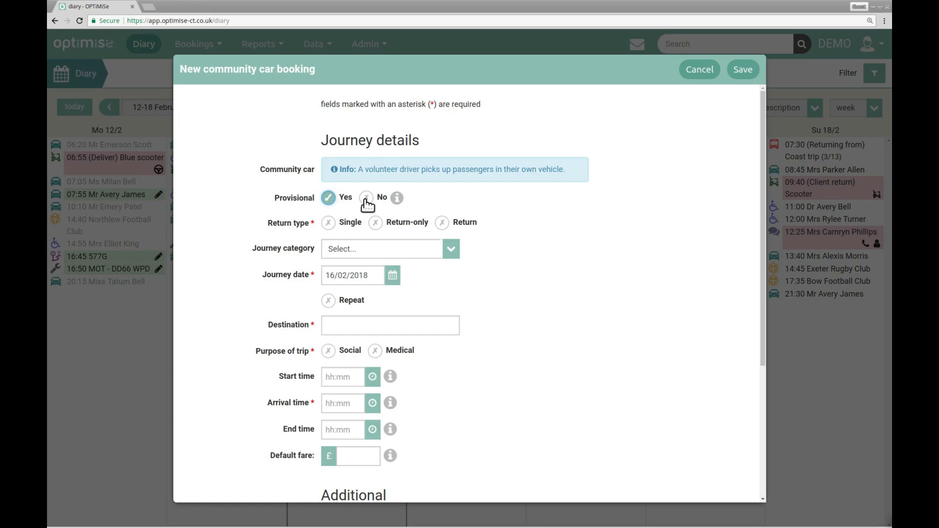
click(366, 200)
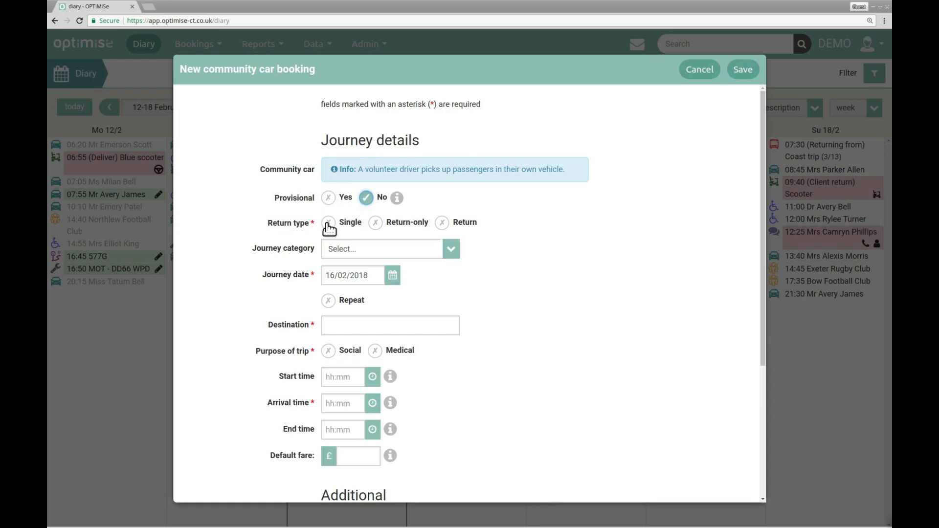
Set the return type of the community car journey to Single.
click(328, 224)
click(375, 224)
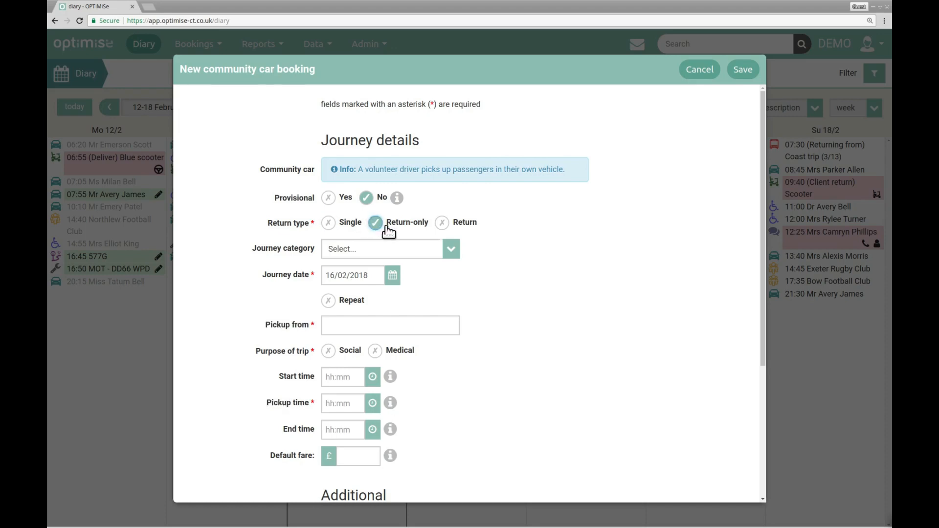
click(442, 224)
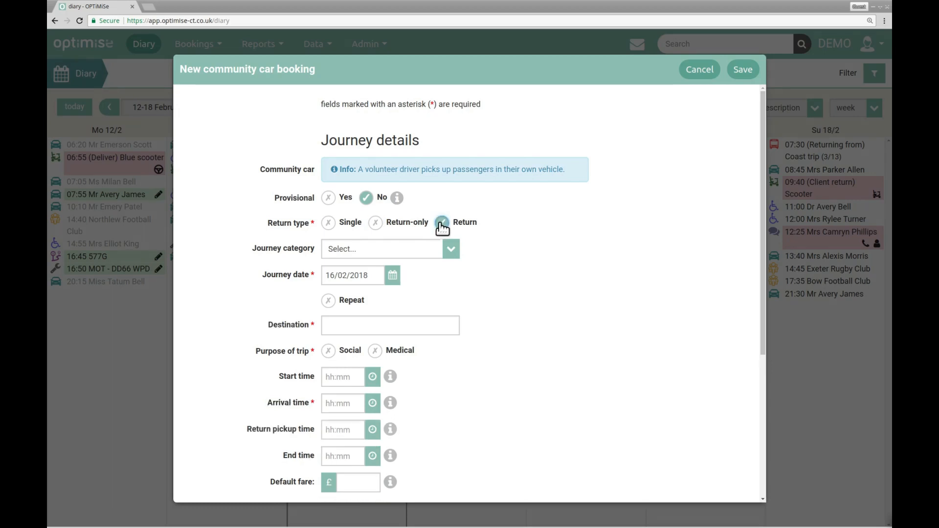
click(336, 224)
Set the journey category to Shopping trips and the journey date to 17/02/2018.
click(377, 252)
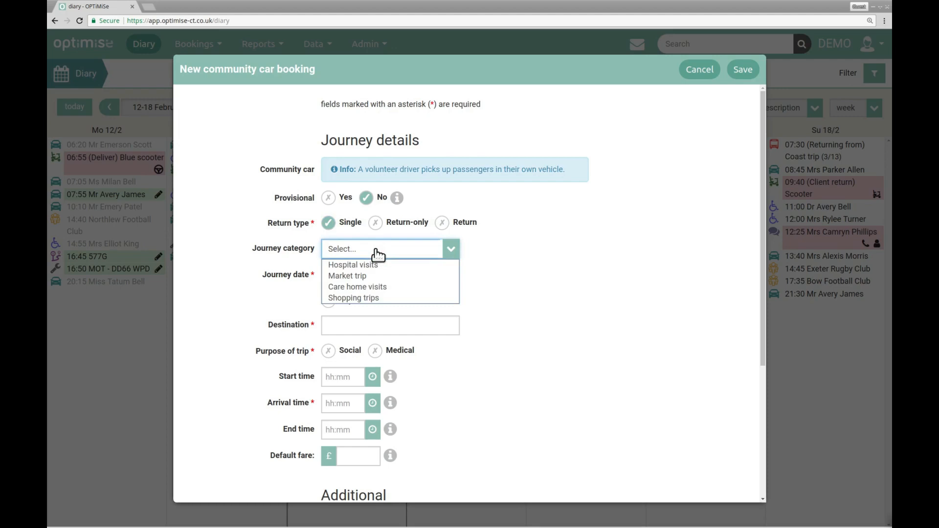
click(392, 299)
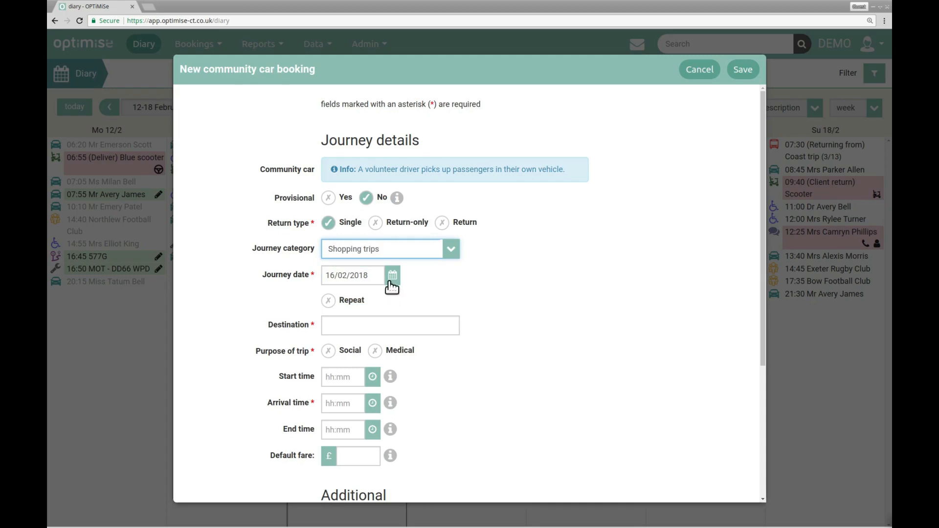
click(392, 275)
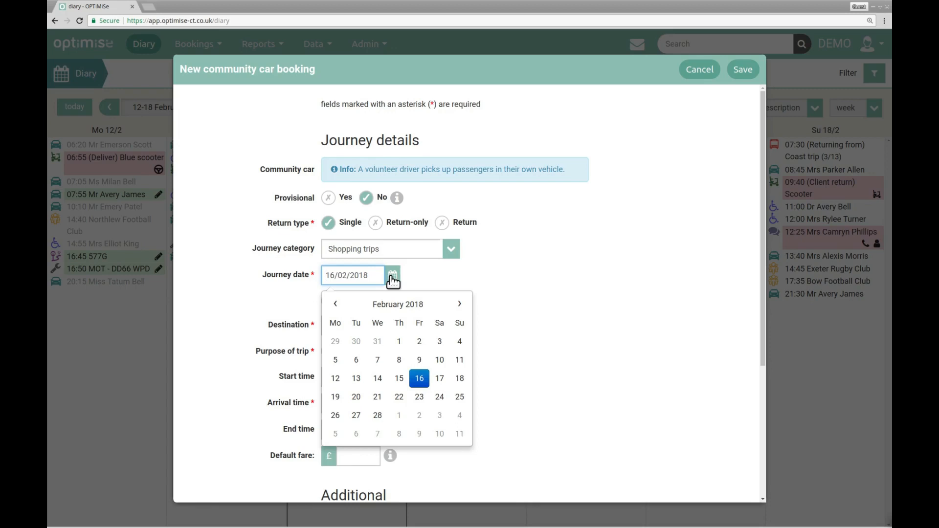
click(439, 379)
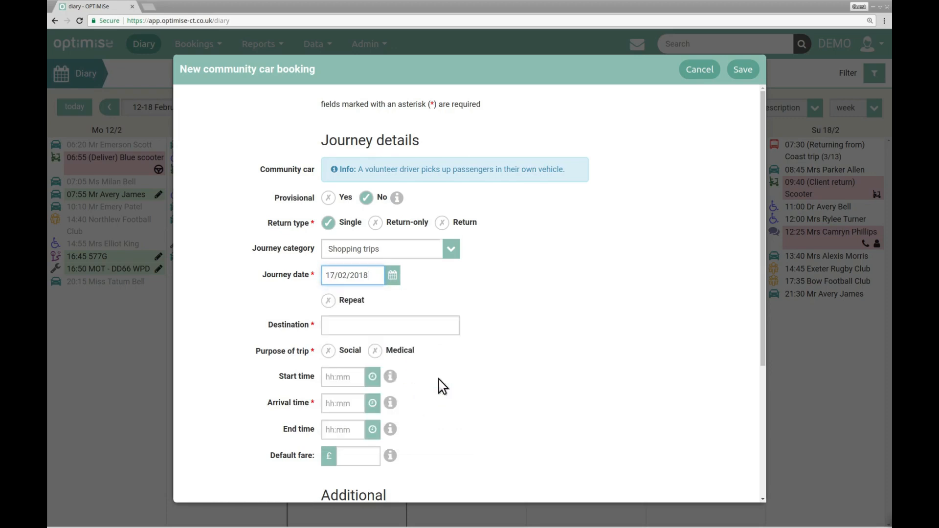
Make the journey repeat every week on Saturday, ending on 21/04/2018.
click(353, 301)
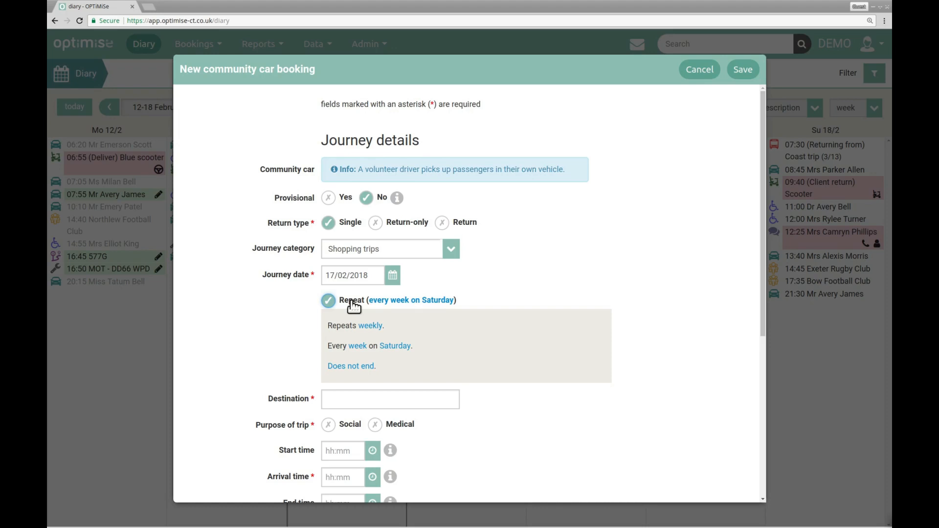
click(365, 368)
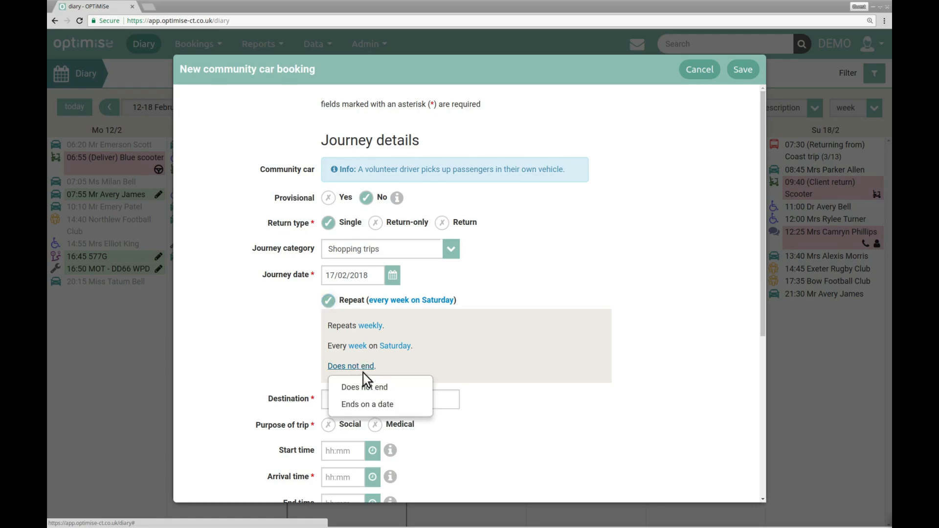
click(366, 406)
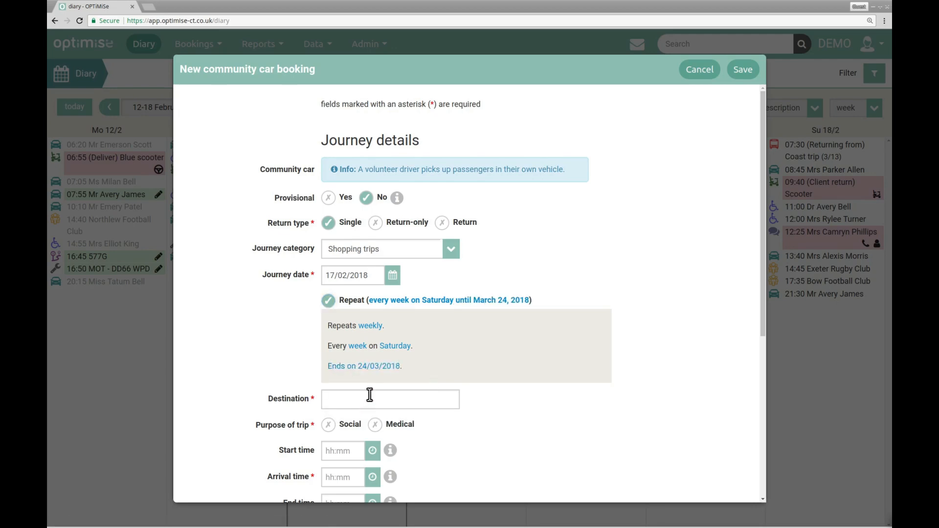
click(376, 368)
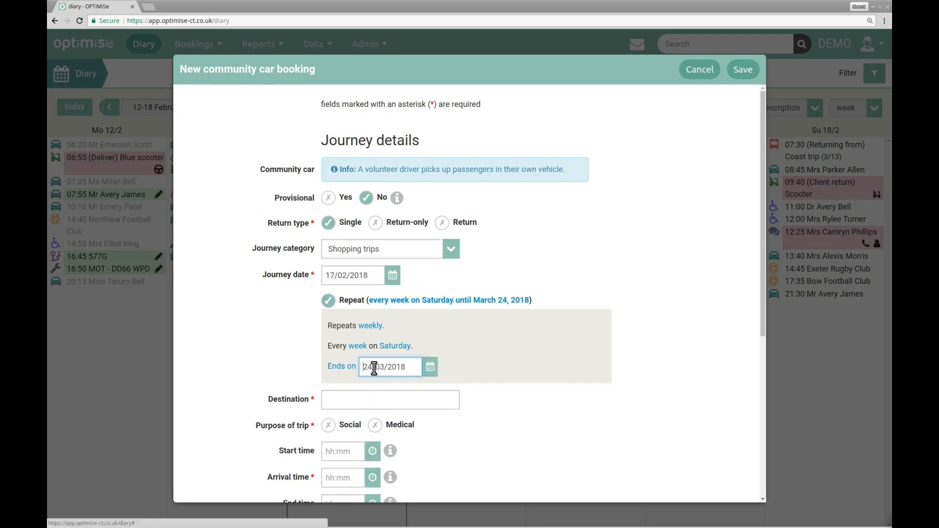
click(430, 367)
click(497, 395)
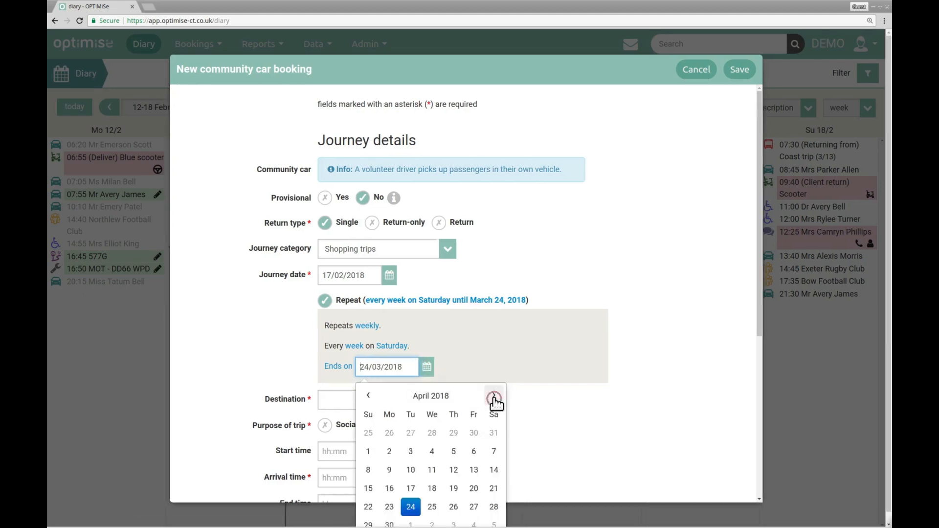
click(494, 488)
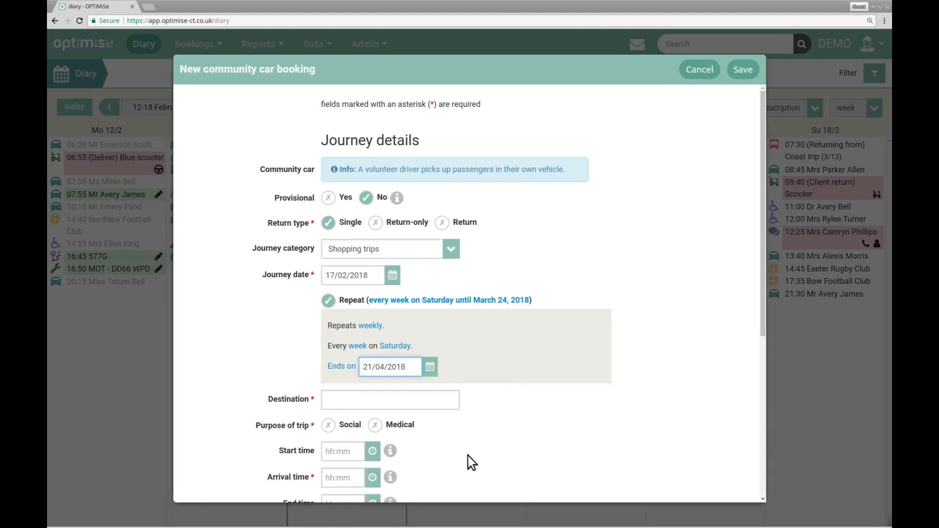
Look up the destination by the start of its street address and fill in the first suggested address.
click(427, 400)
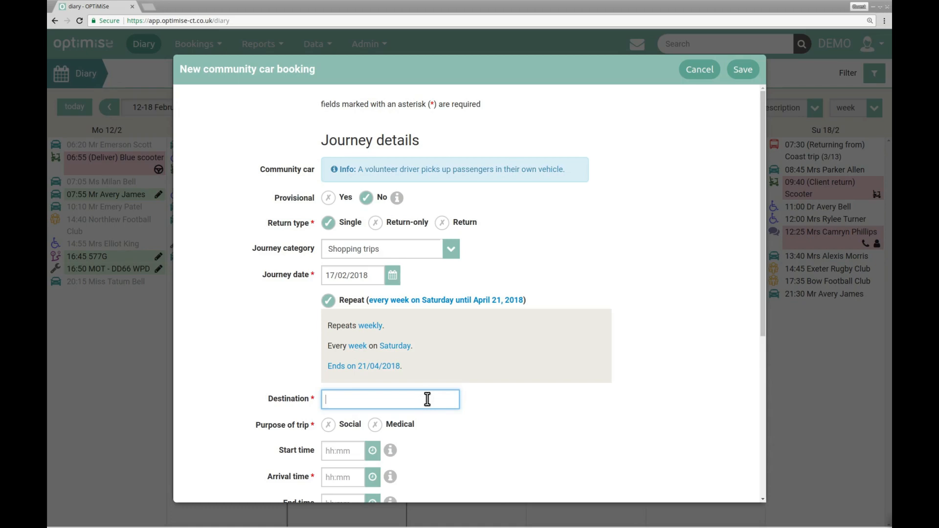
text(12 W)
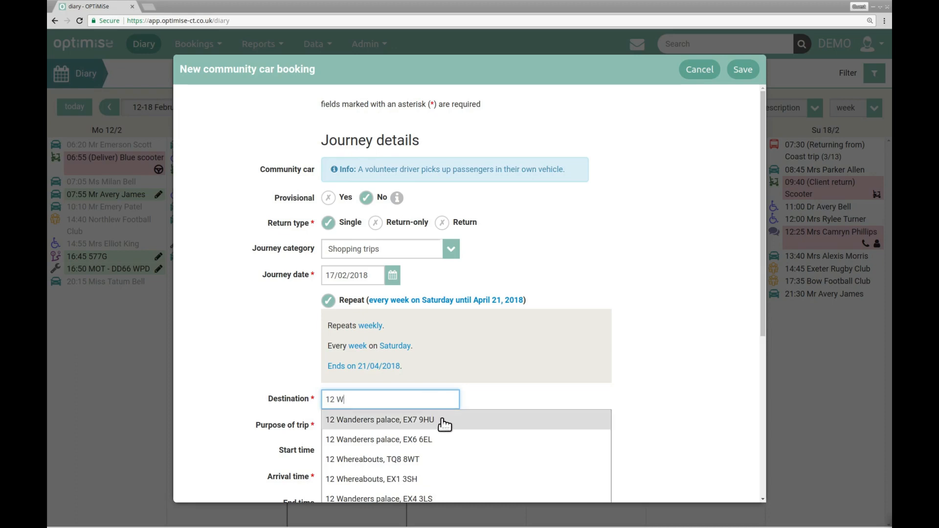
click(445, 422)
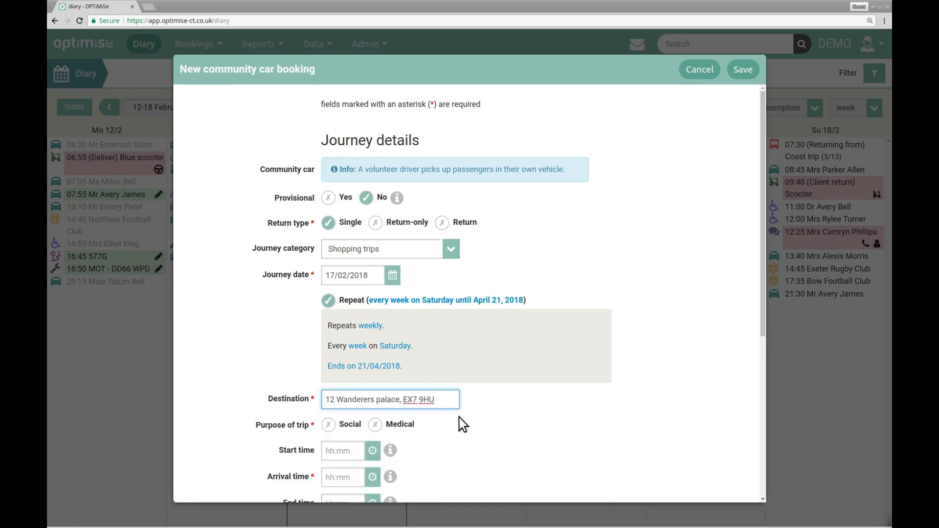
Set the purpose of the trip to Social, with a start time of 10:00 and an arrival time of 11:00.
drag(762, 261, 761, 395)
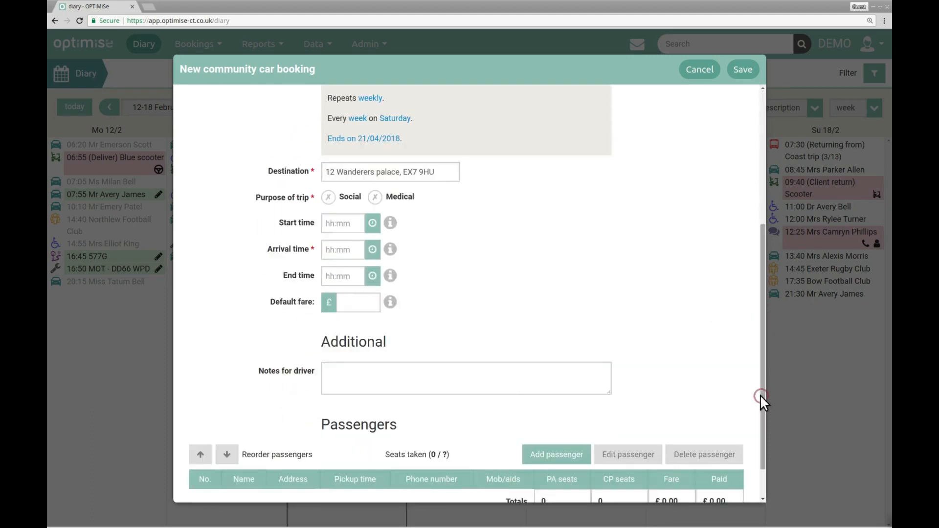
click(356, 201)
click(354, 222)
text(10)
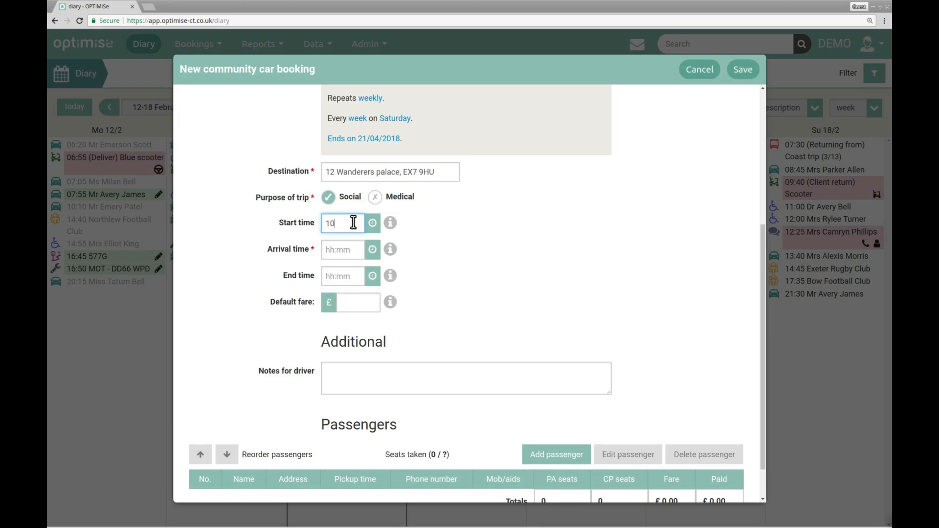
click(348, 250)
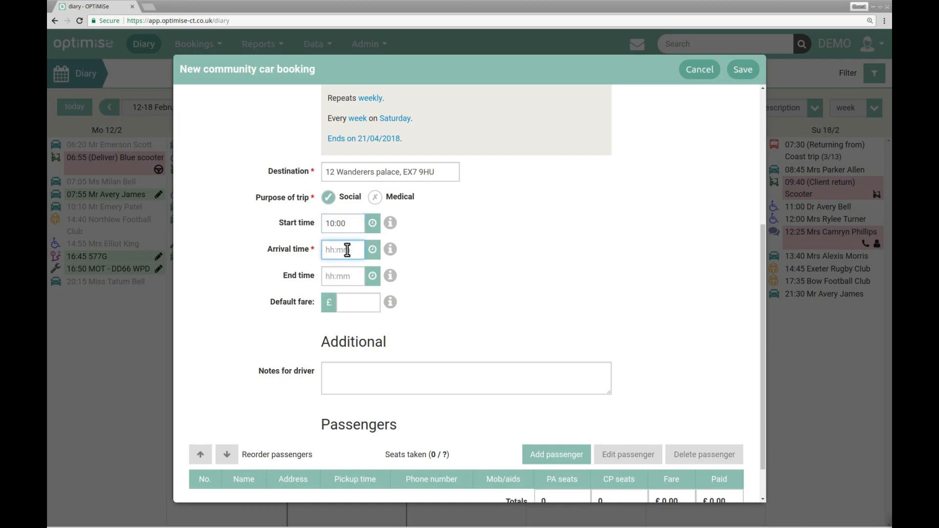
text(11)
Set the journey's default fare to £8.00, leaving the notes for the driver empty.
click(367, 304)
text(8)
click(381, 369)
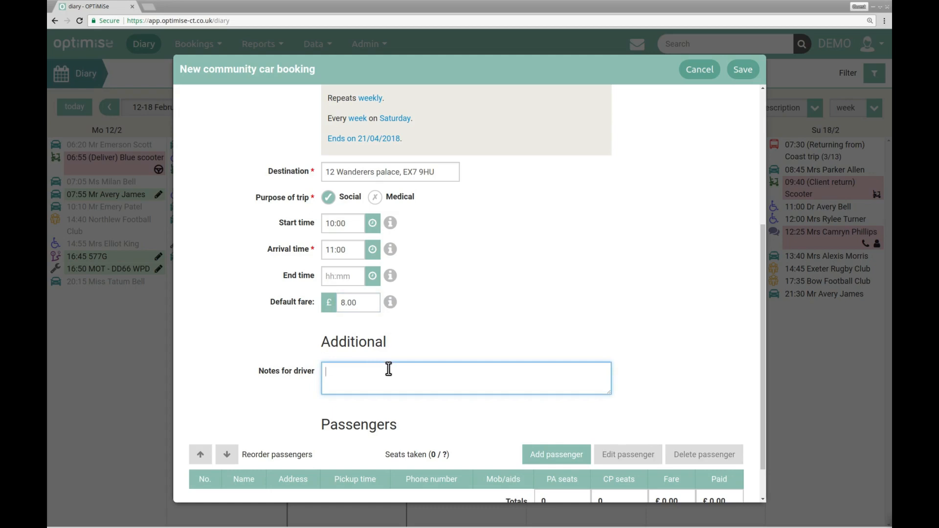
Add a passenger as a client booking, searching the clients by surname and choosing the first match.
drag(764, 358, 764, 413)
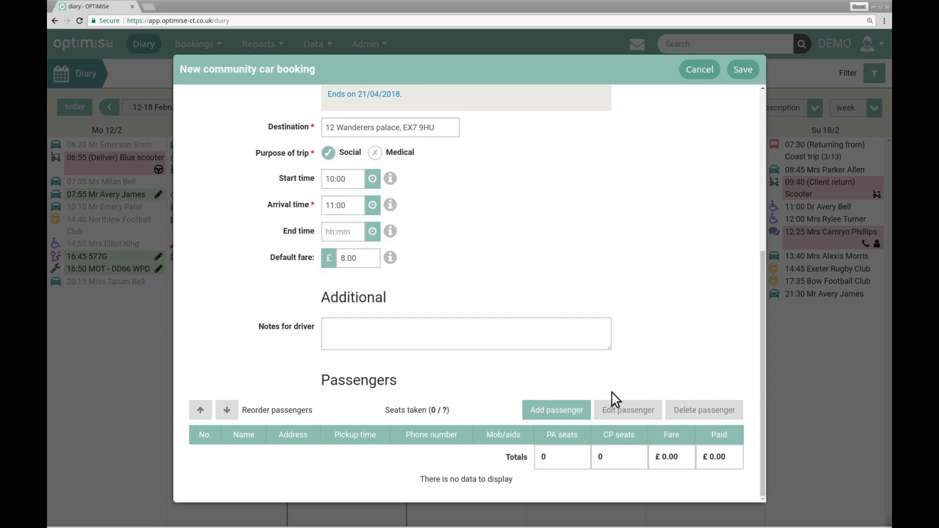
click(567, 413)
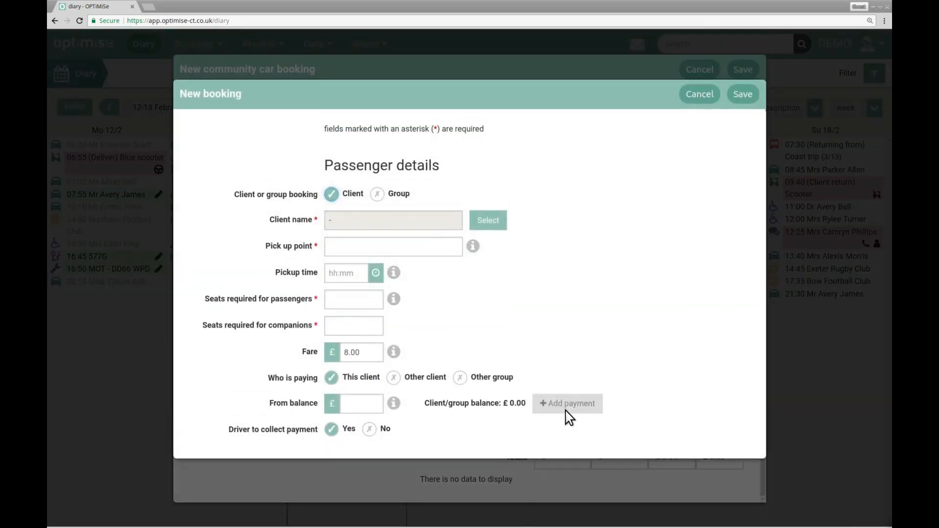
click(374, 194)
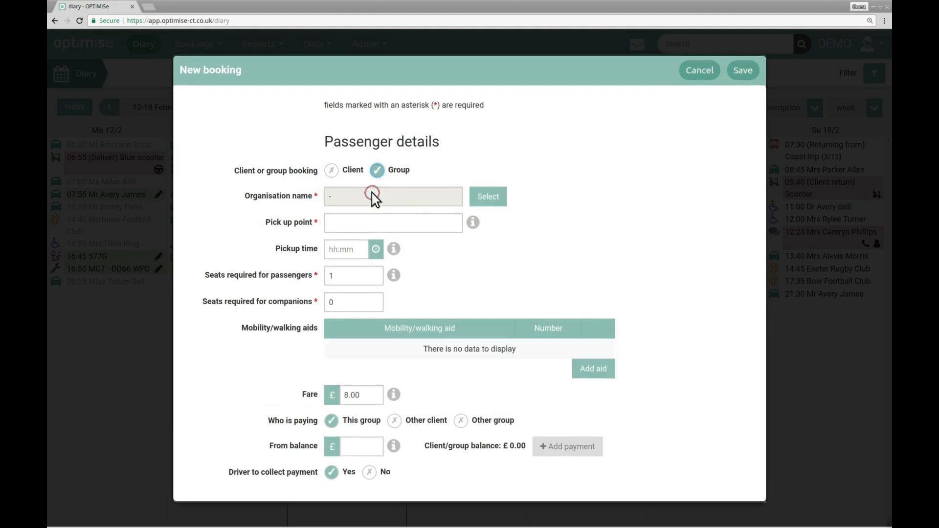
click(349, 170)
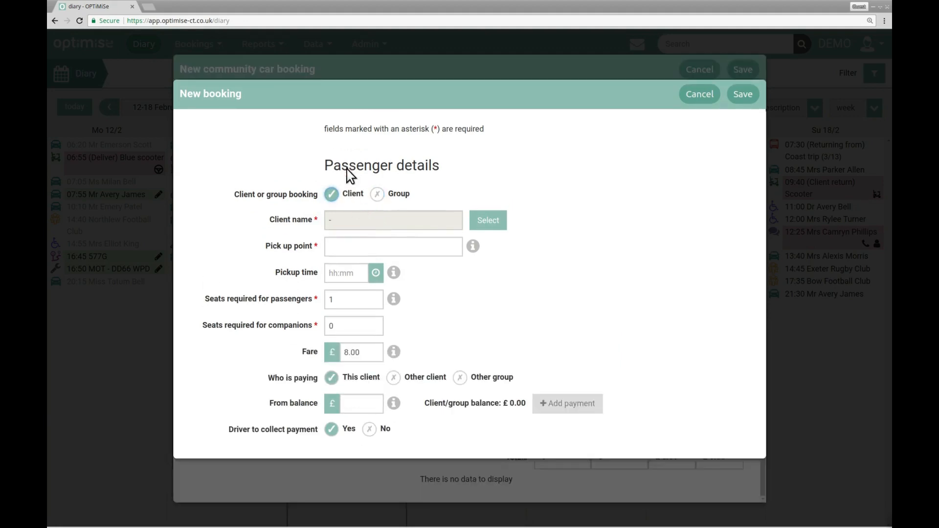
click(488, 223)
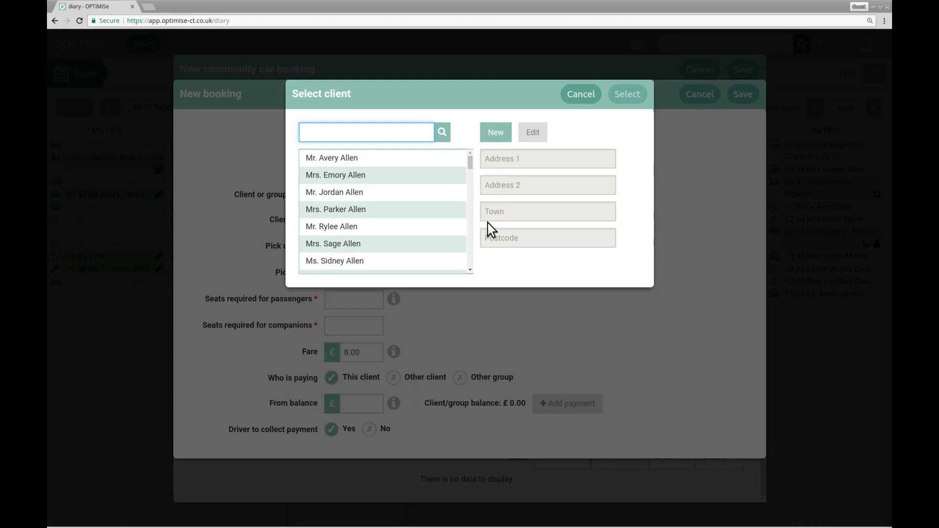
click(451, 175)
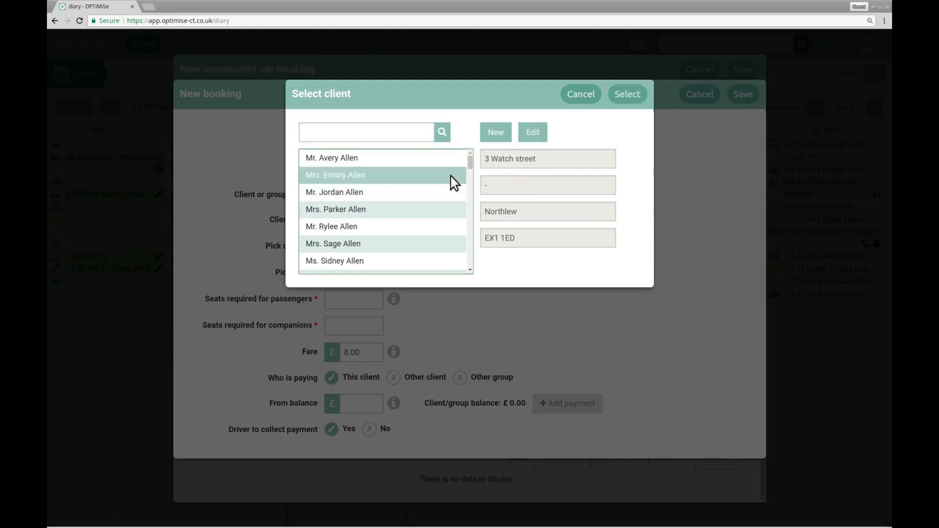
click(416, 131)
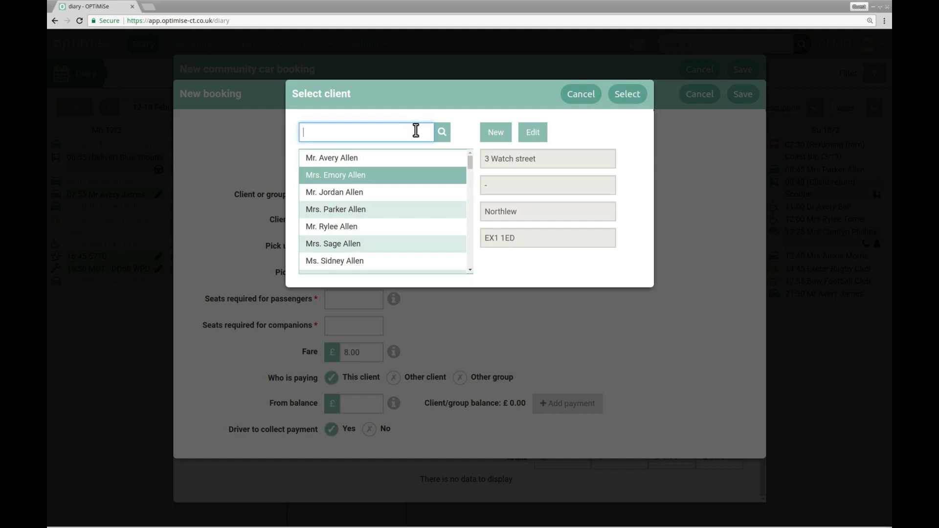
text(Brown)
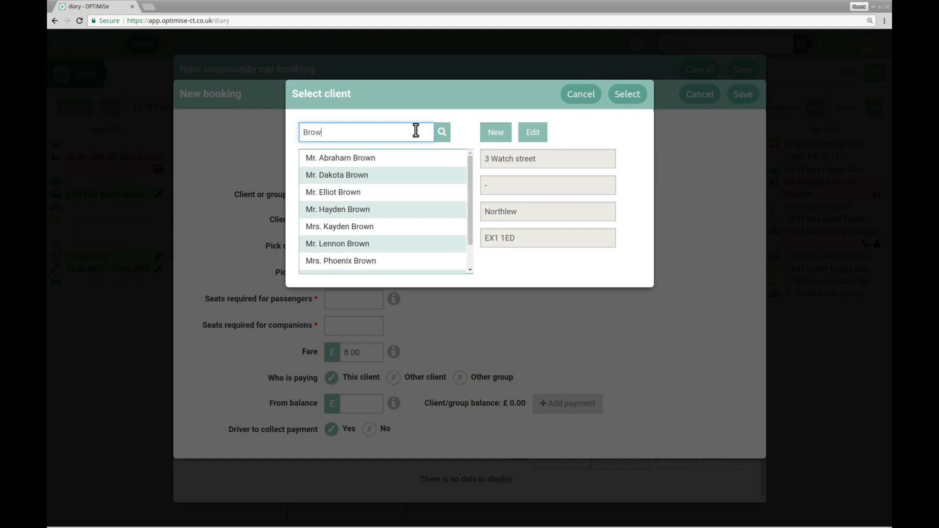
click(424, 153)
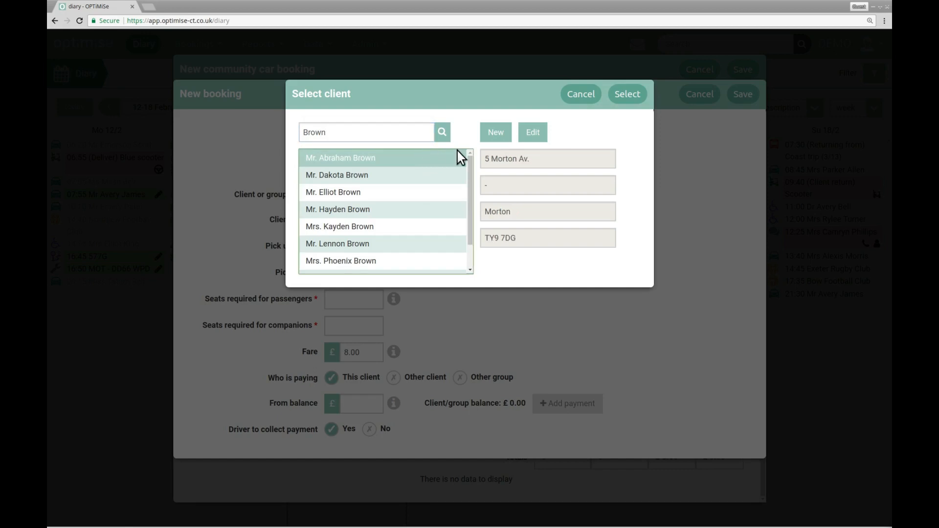
click(617, 95)
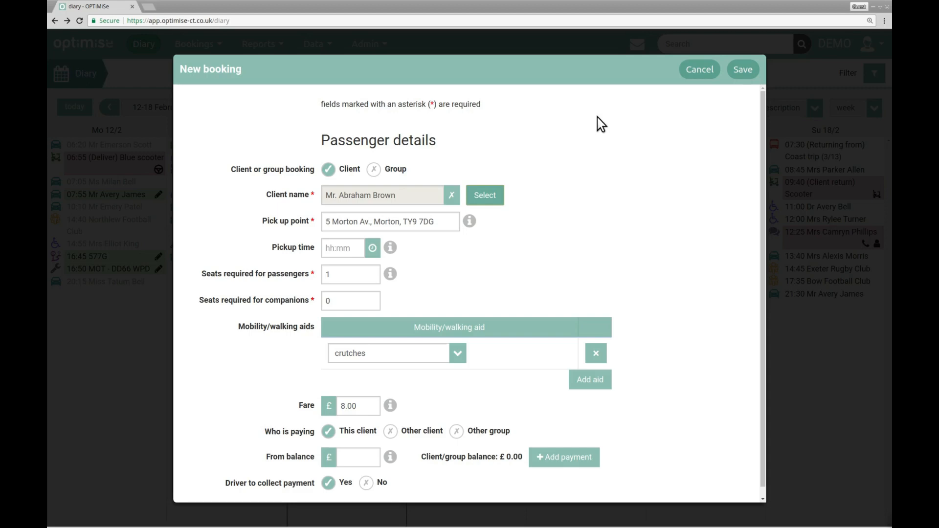
Set the passenger's seats required for companions to 1 and the fare to £6.00.
click(348, 299)
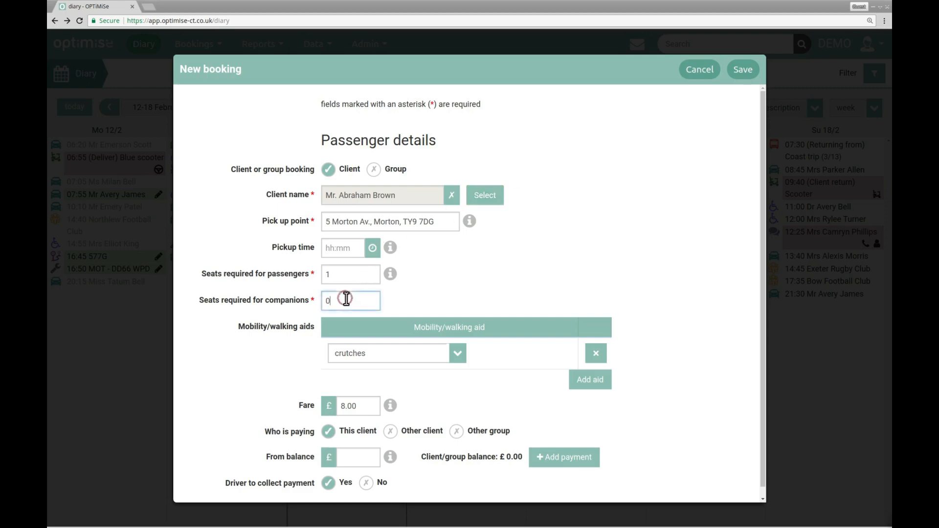
key(BackSpace)
text(1)
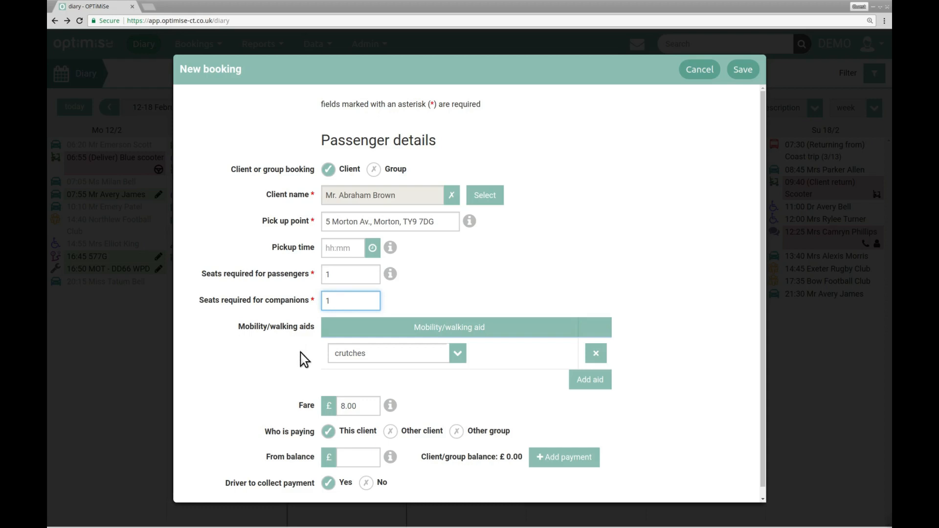
scroll(390, 366, down, 1)
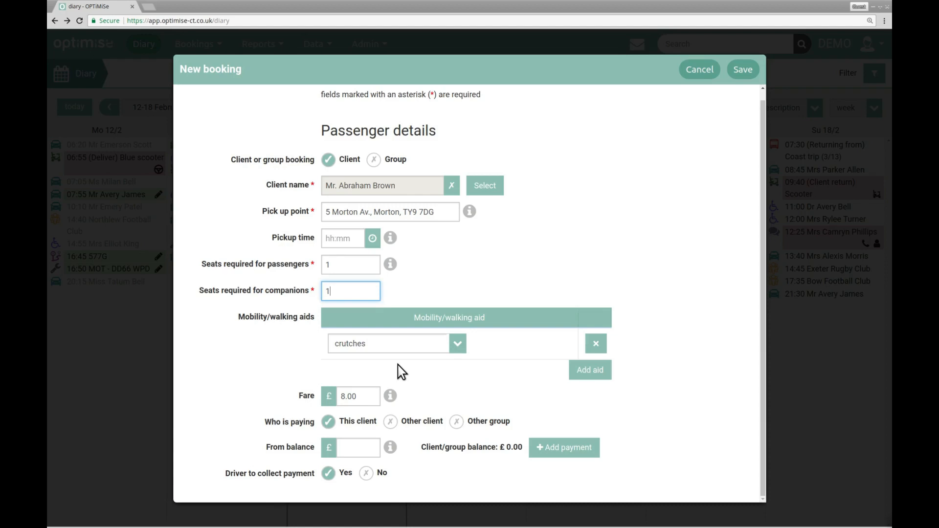
click(342, 396)
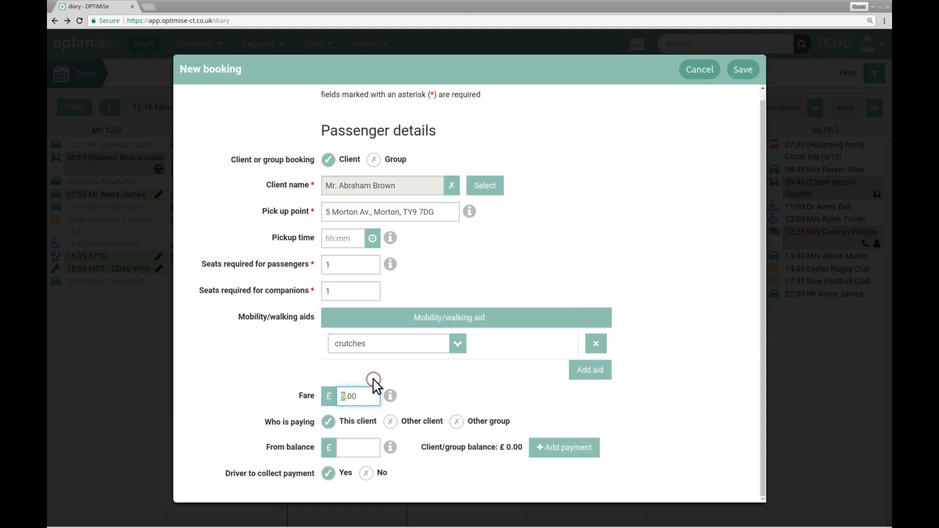
text(6)
key(Tab)
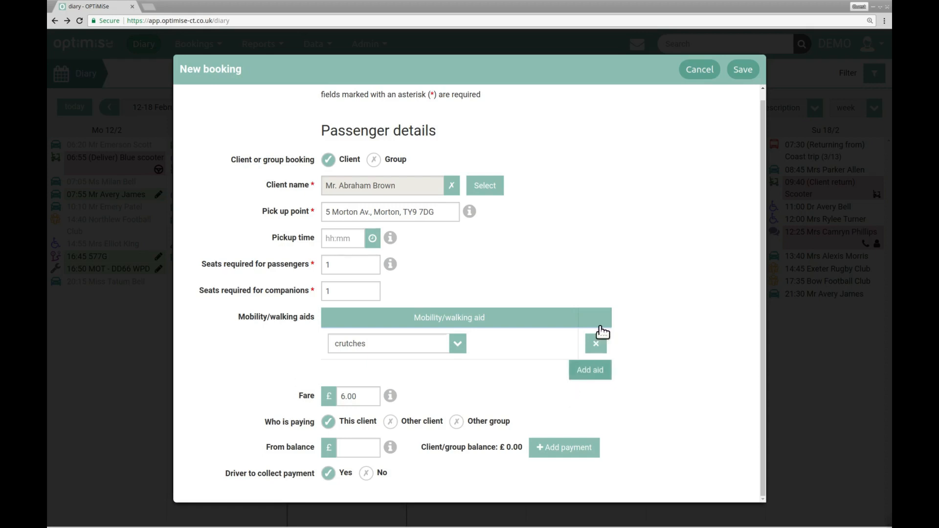
Save the passenger details and the new community car booking.
click(743, 74)
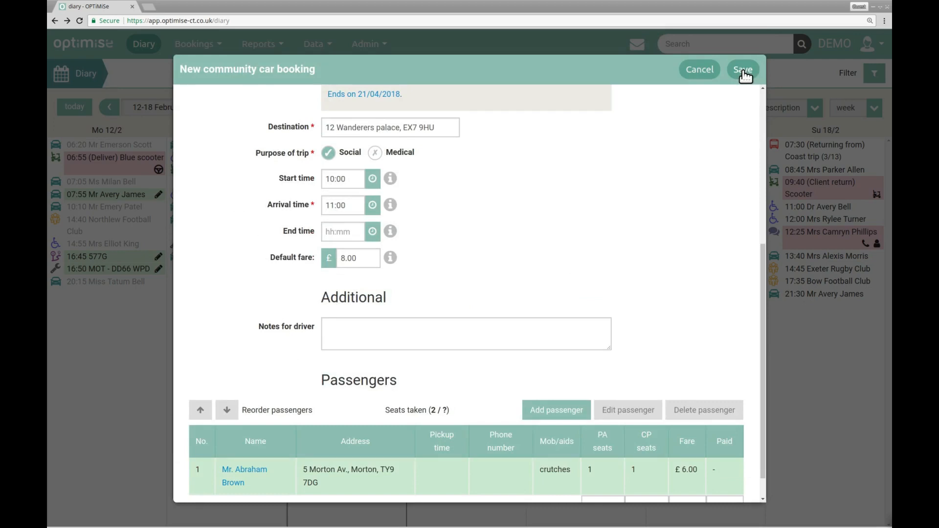
click(744, 71)
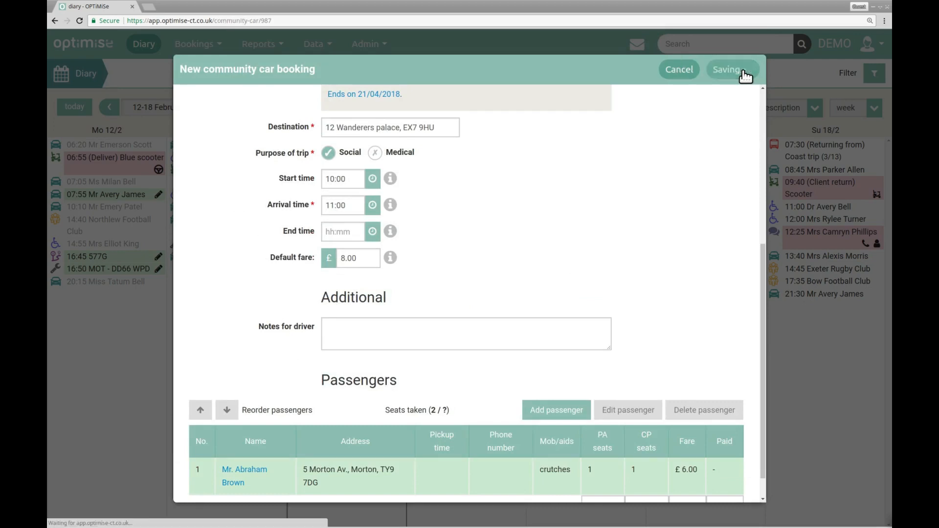